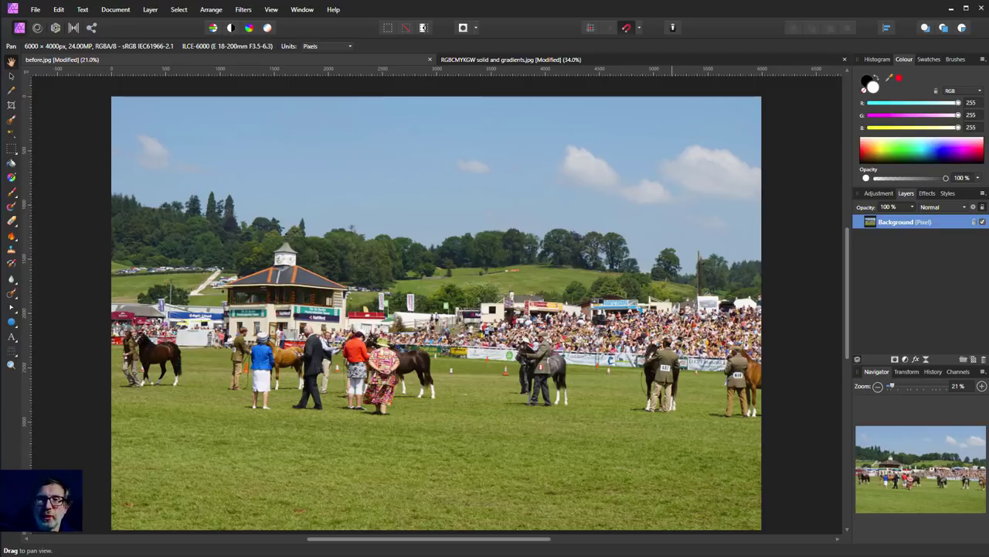
- Show the Help > About panel with version 1.7.0.209 (Beta)
click(332, 11)
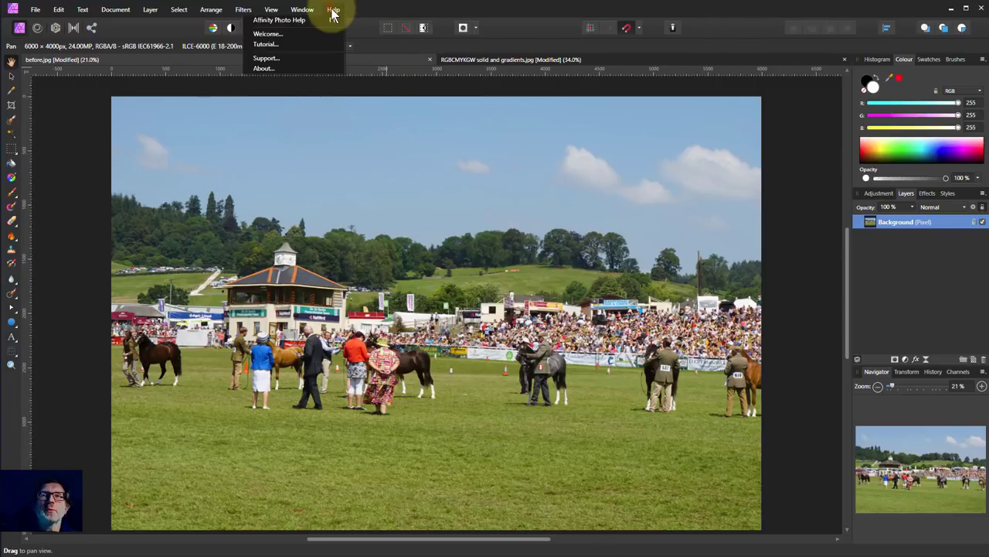
click(287, 65)
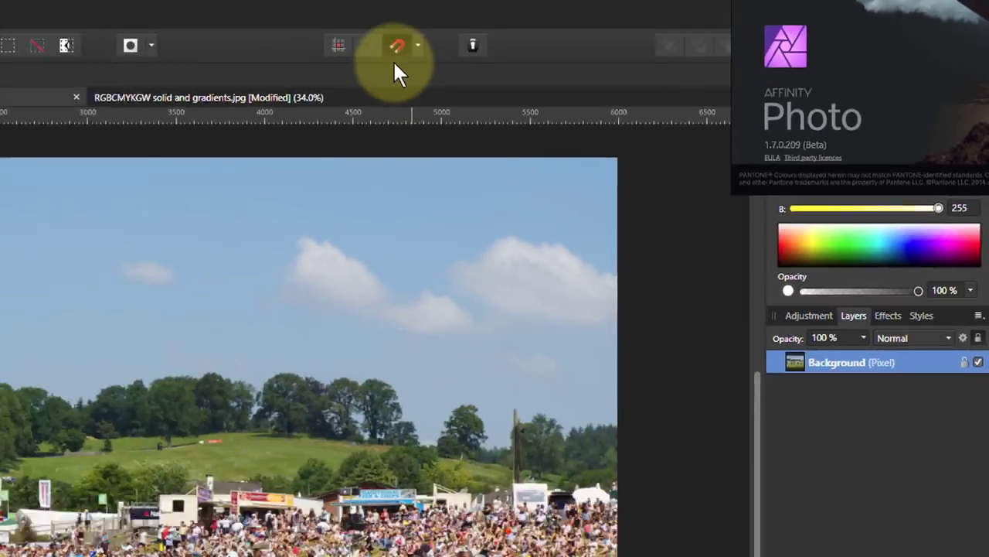
- Dismiss the About splash and add an HSL Shift adjustment layer above the Background
click(412, 138)
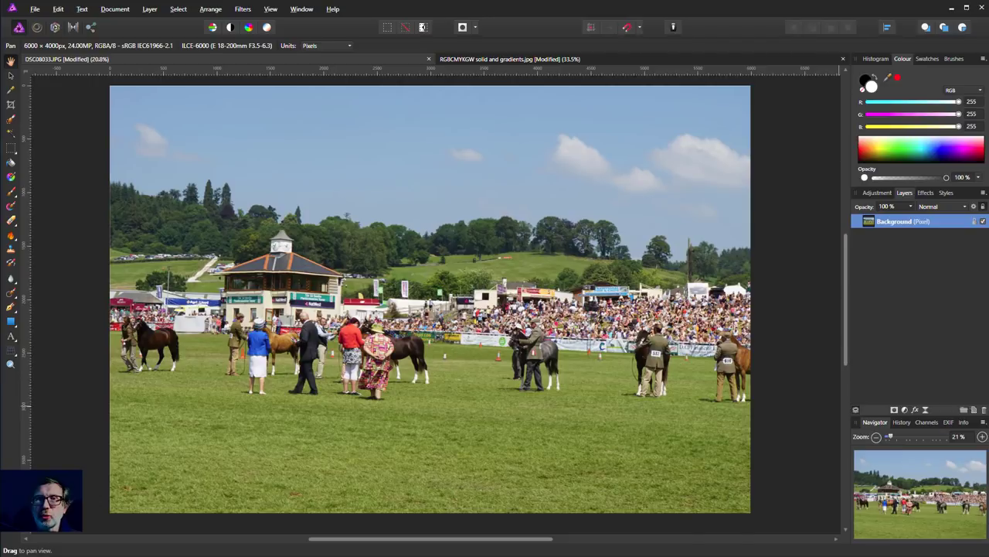
click(905, 408)
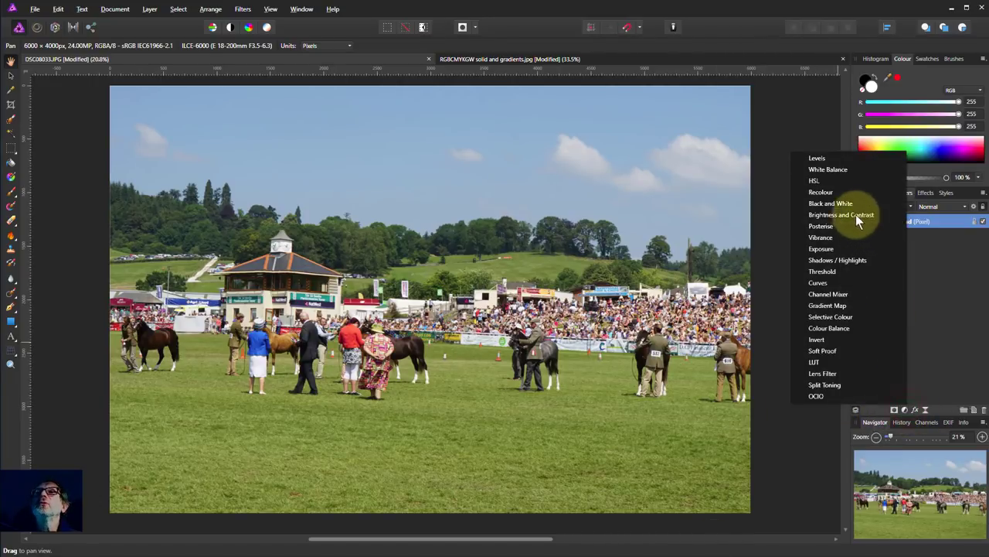
click(838, 180)
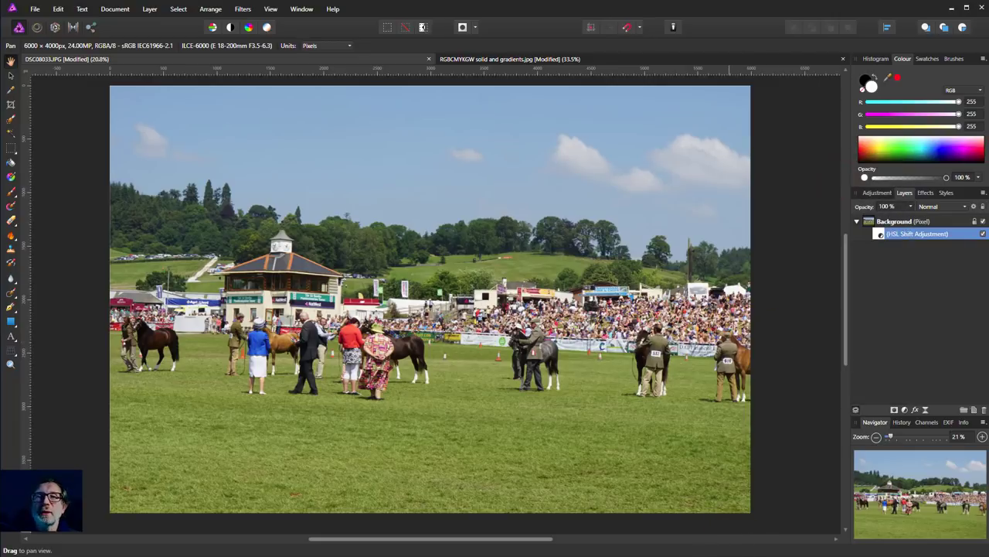
drag(582, 329, 715, 317)
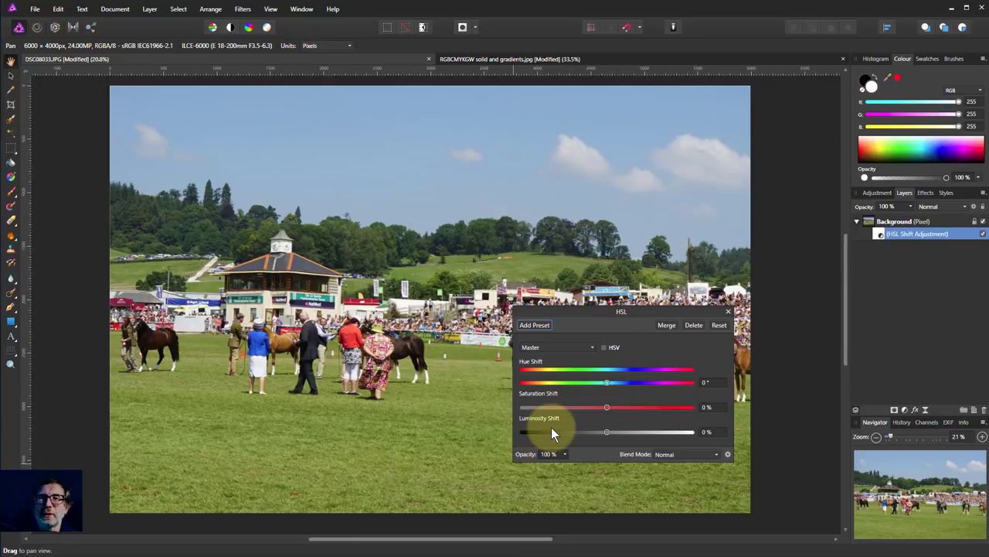
drag(592, 310, 410, 107)
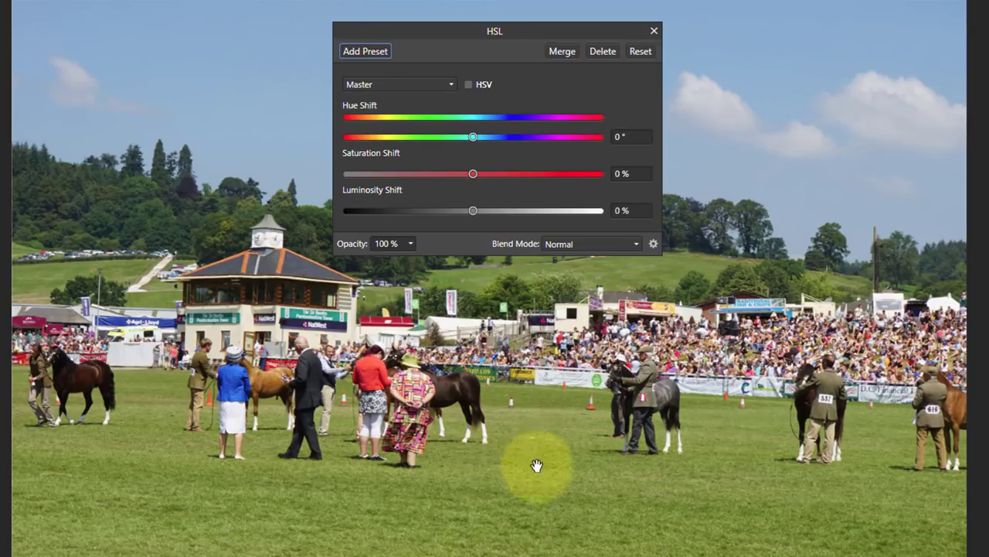
mouse_move(473, 137)
mouse_down()
mouse_move(595, 137)
mouse_move(465, 138)
mouse_move(475, 156)
mouse_up()
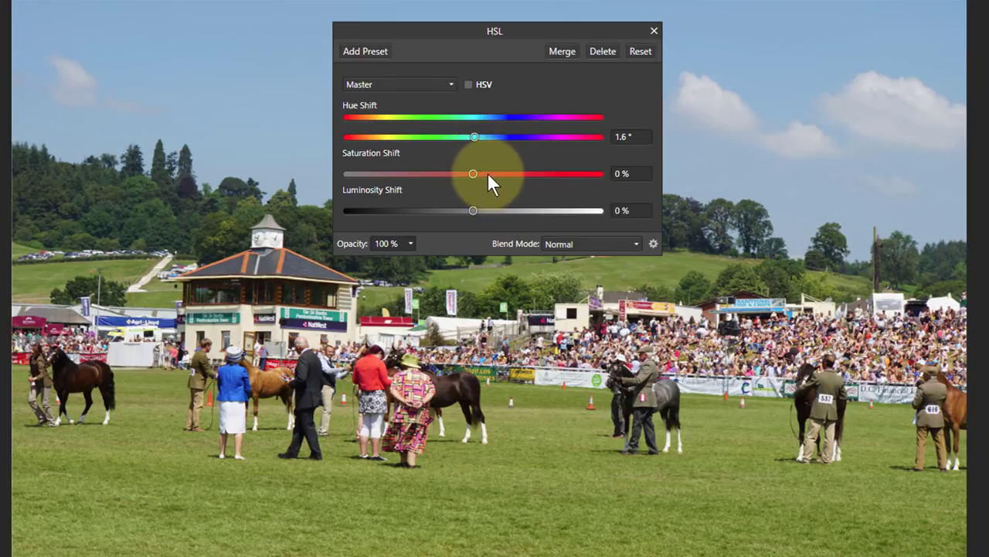
drag(474, 173, 472, 223)
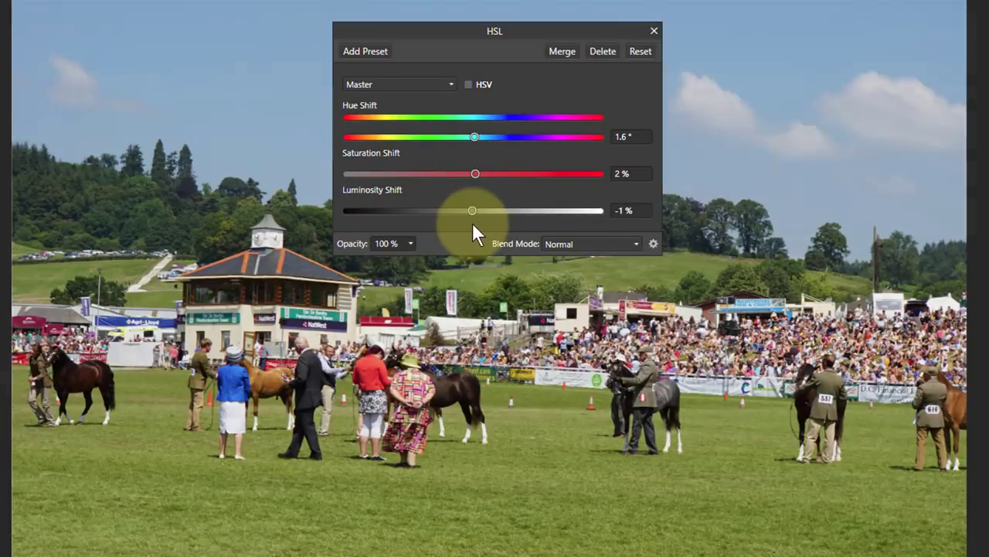
click(640, 51)
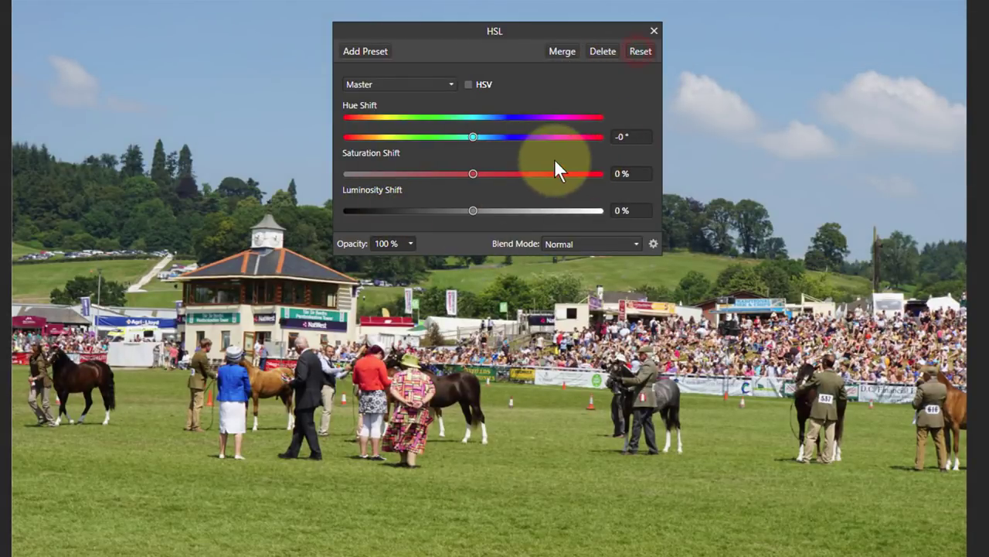
click(532, 173)
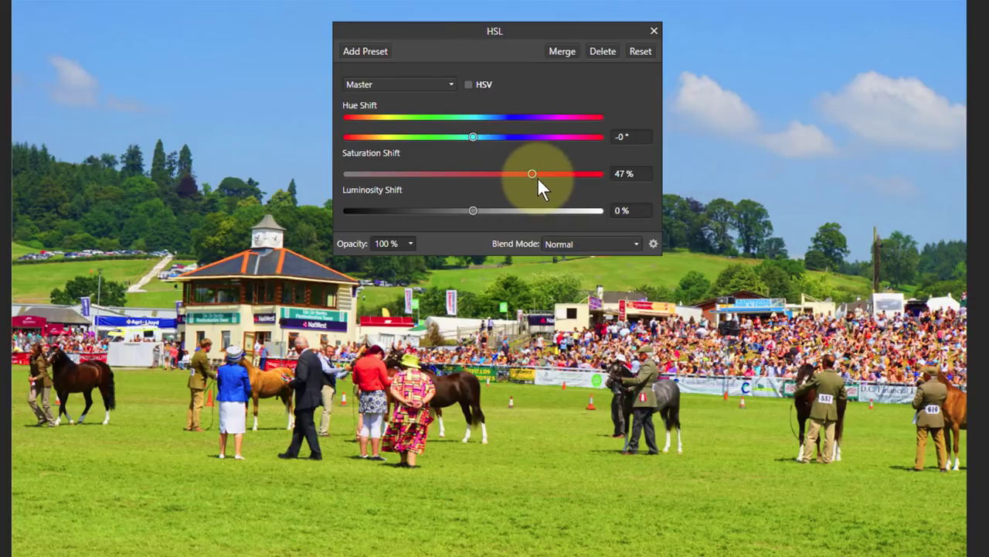
drag(535, 176, 656, 174)
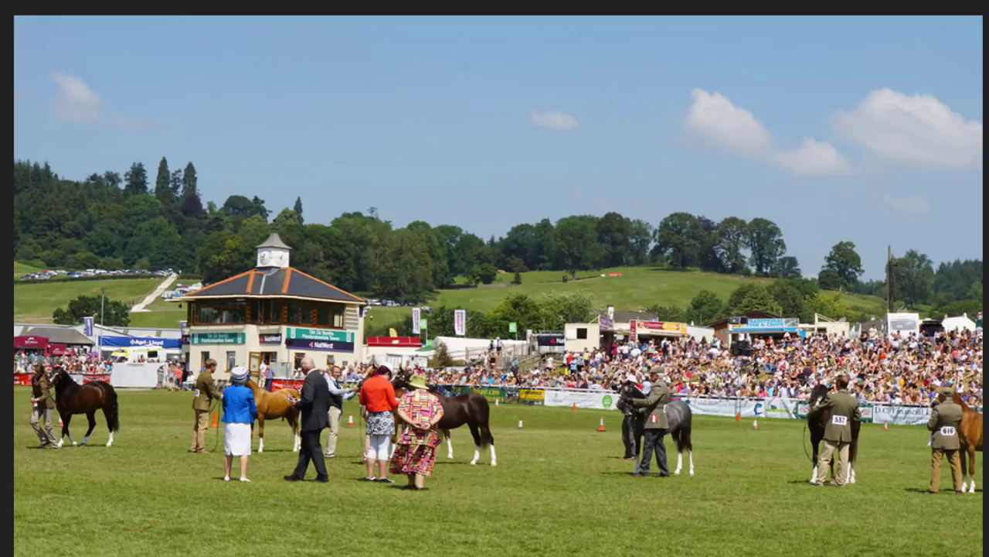
- Reopen the HSL settings over the sky, preview hue shifts around 149° and 31°, then reset to 0°
key(ctrl+u)
drag(817, 412, 601, 35)
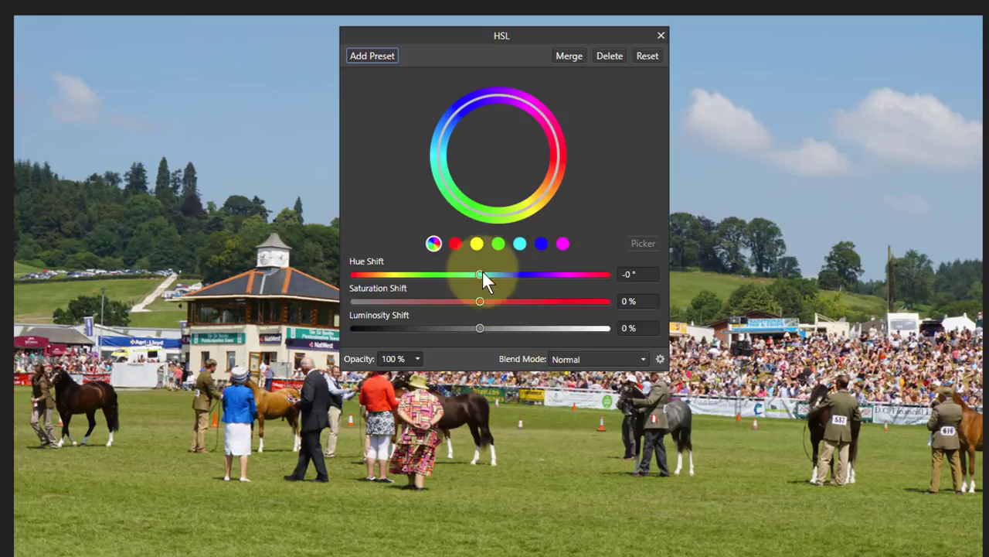
drag(482, 272, 536, 275)
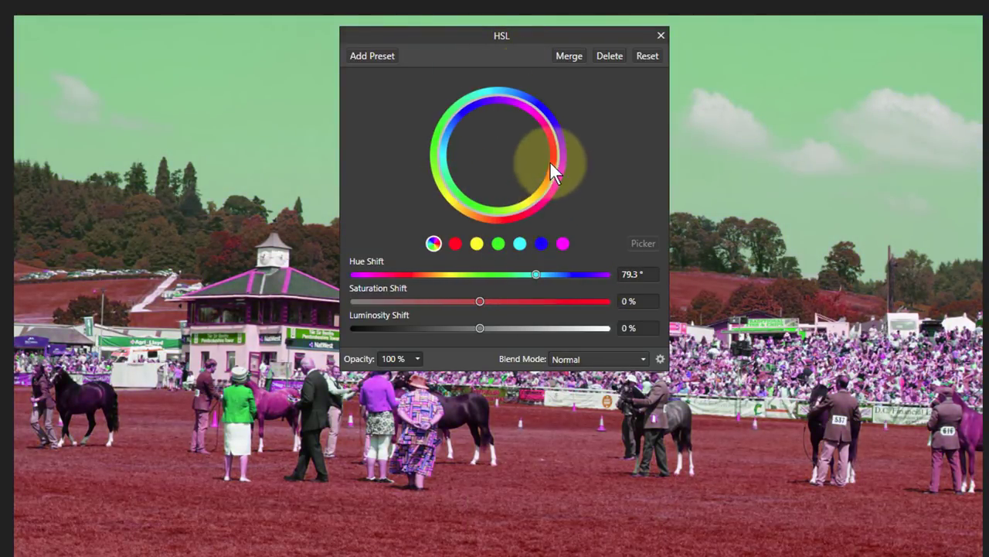
drag(541, 272, 479, 275)
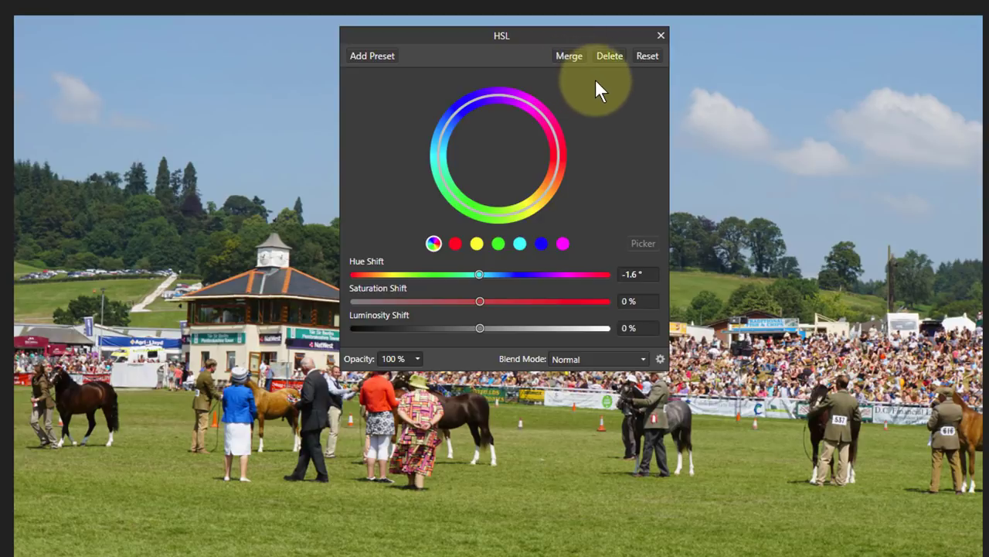
click(647, 64)
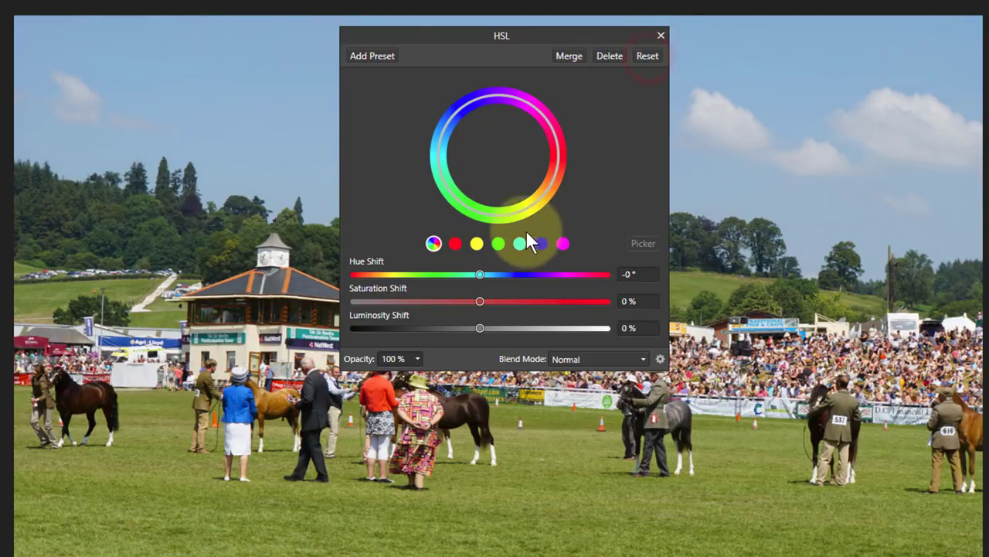
drag(480, 300, 483, 339)
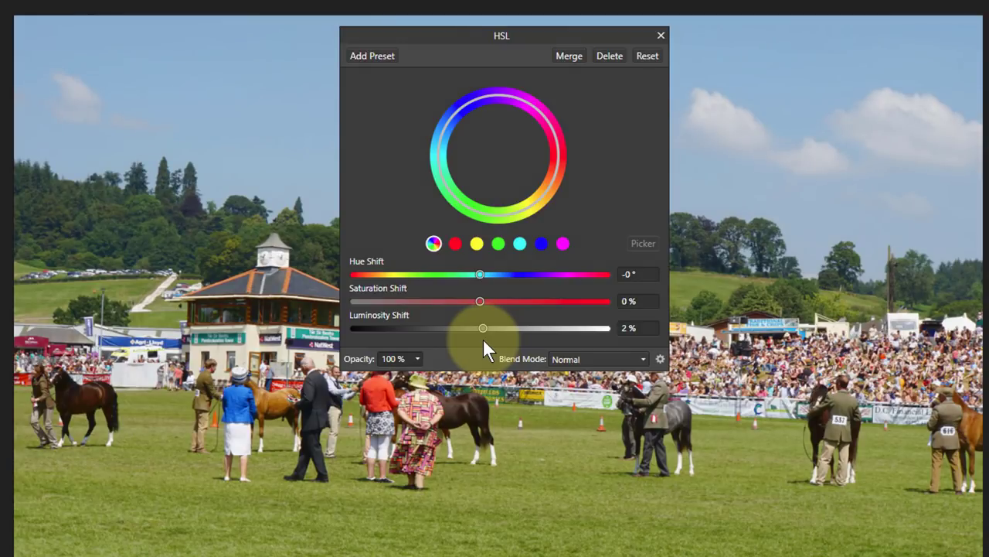
click(647, 56)
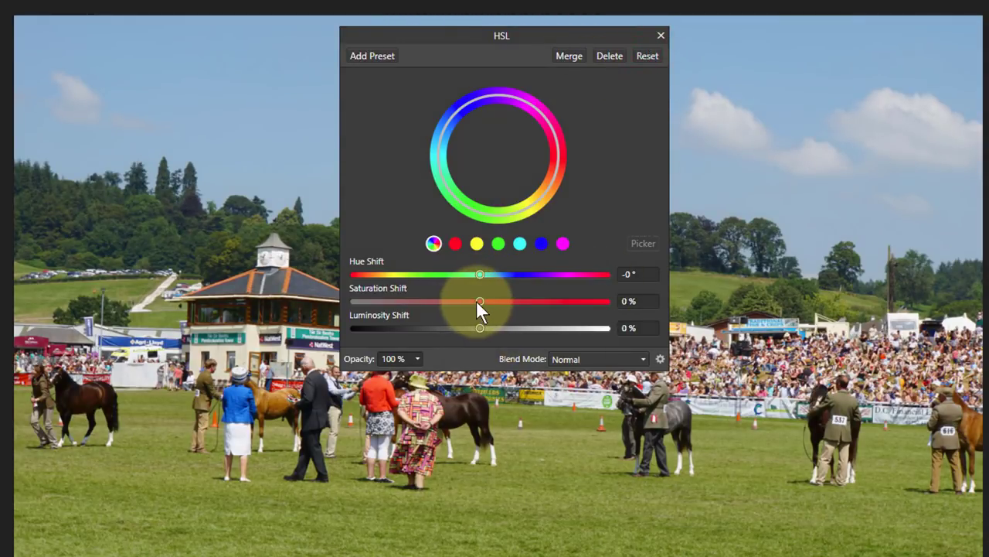
drag(477, 301, 635, 310)
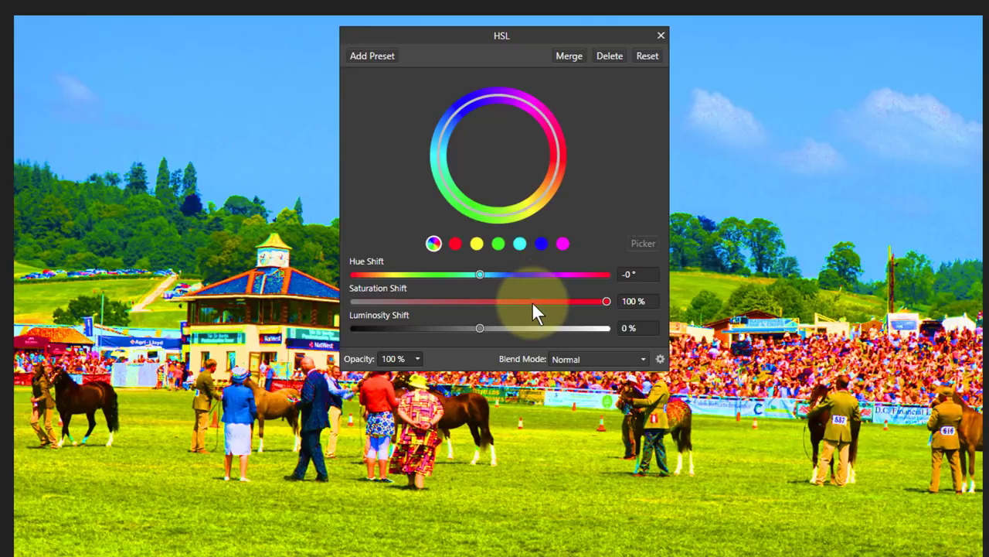
click(646, 58)
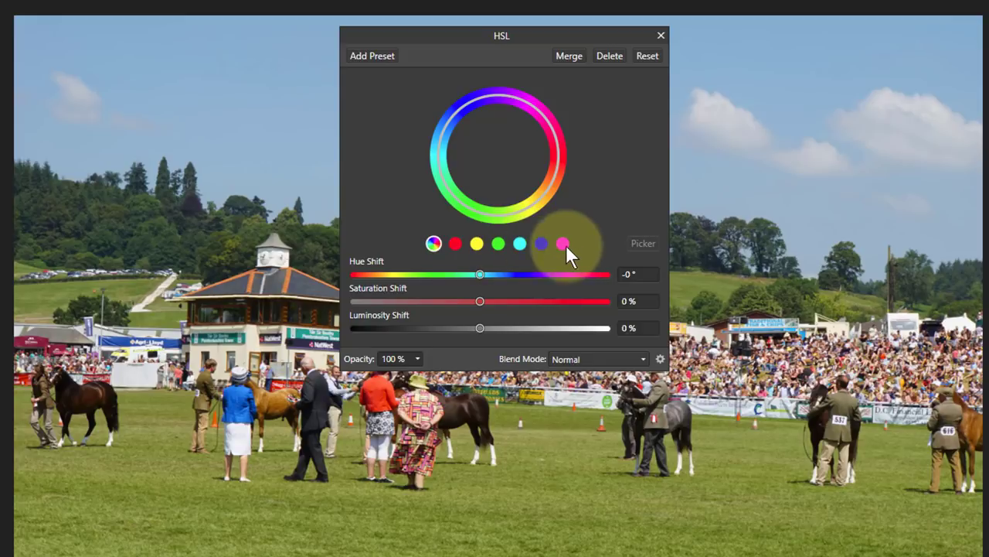
- Target the yellow range and trial its saturation boost, settling at 46%
click(476, 244)
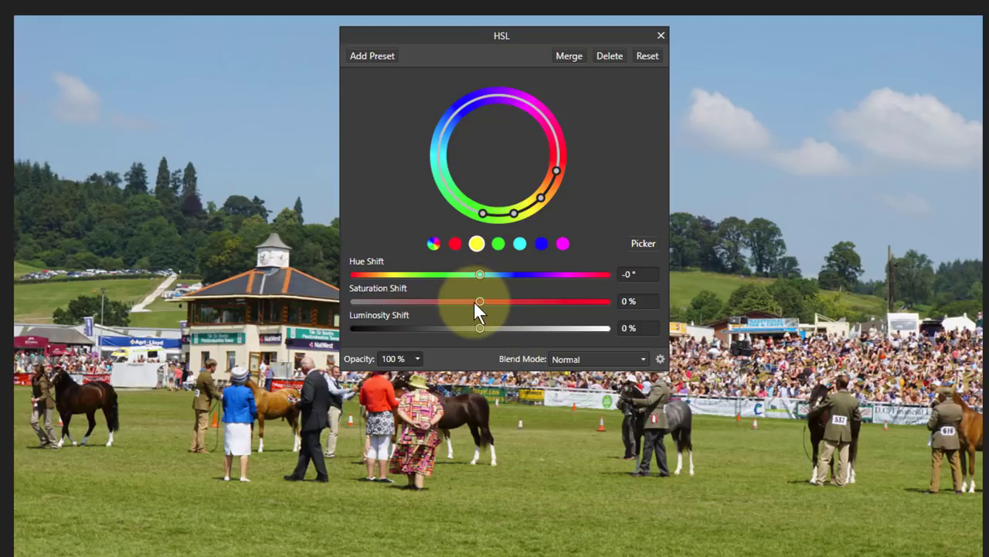
drag(481, 301, 615, 314)
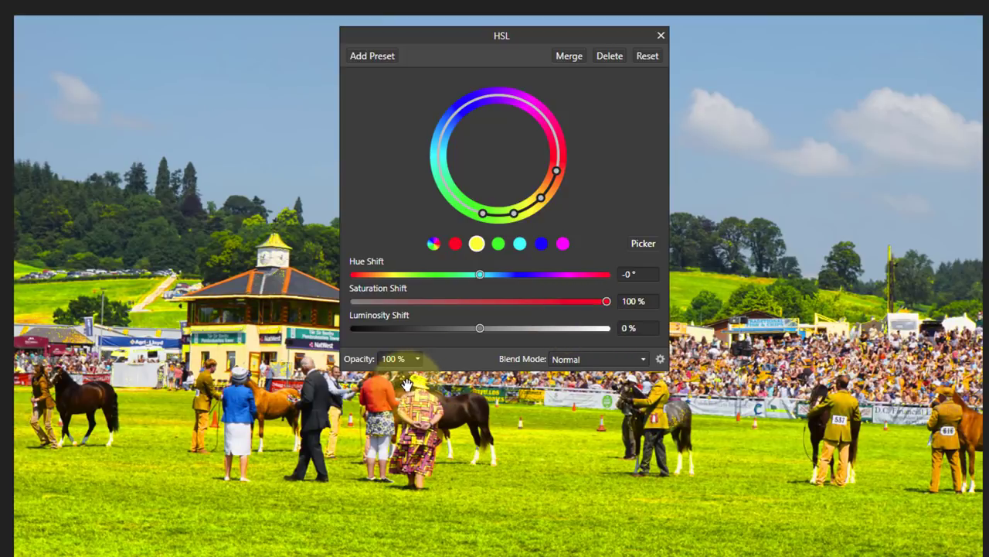
drag(606, 302, 539, 303)
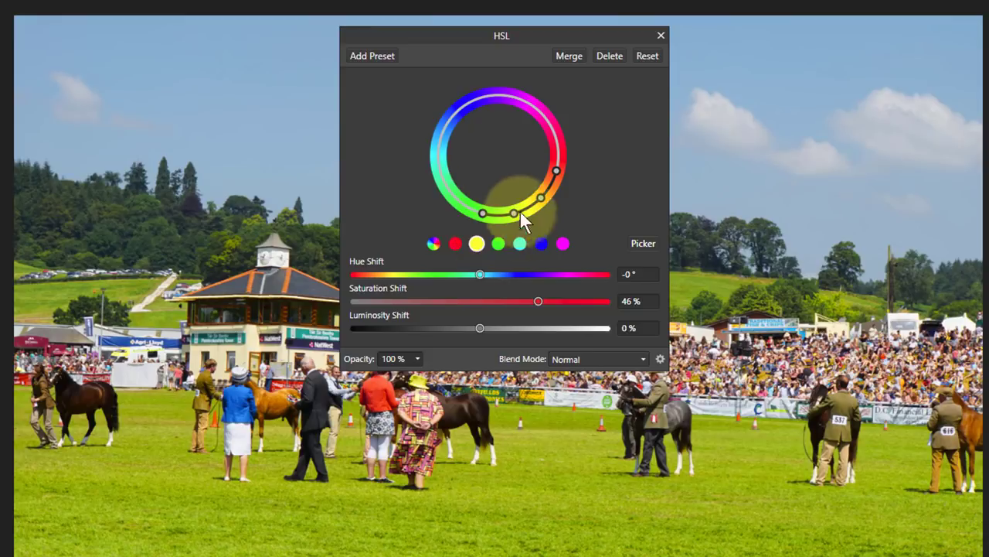
- Reshape the yellow hue range's edges on the wheel, moving it toward green
drag(512, 214, 495, 215)
drag(480, 213, 434, 194)
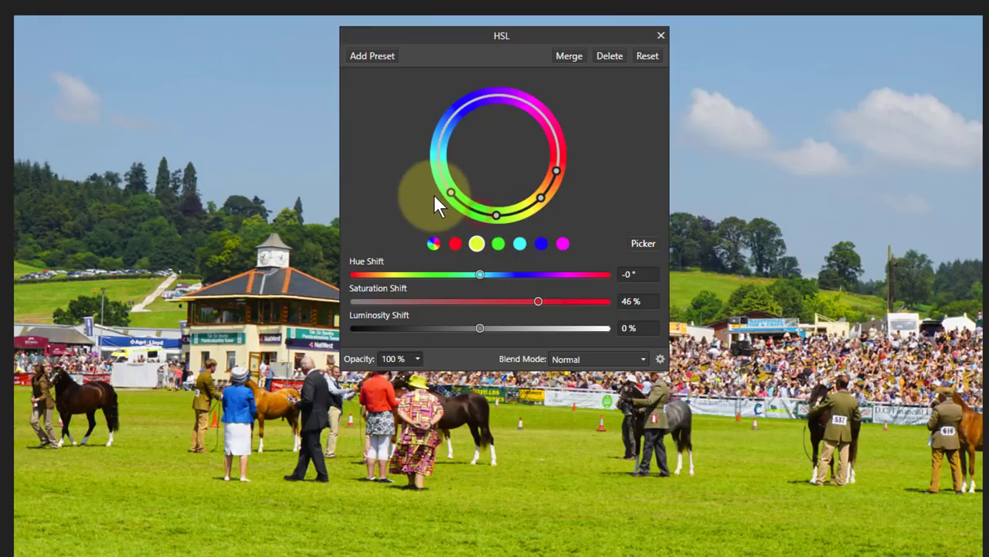
drag(554, 169, 557, 137)
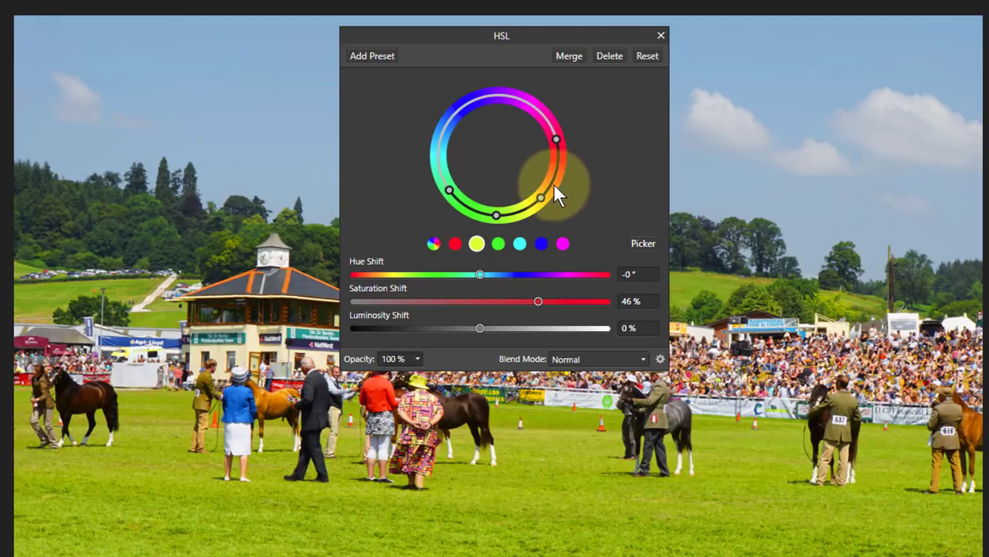
mouse_move(504, 213)
mouse_down()
mouse_move(497, 209)
mouse_move(514, 217)
mouse_up()
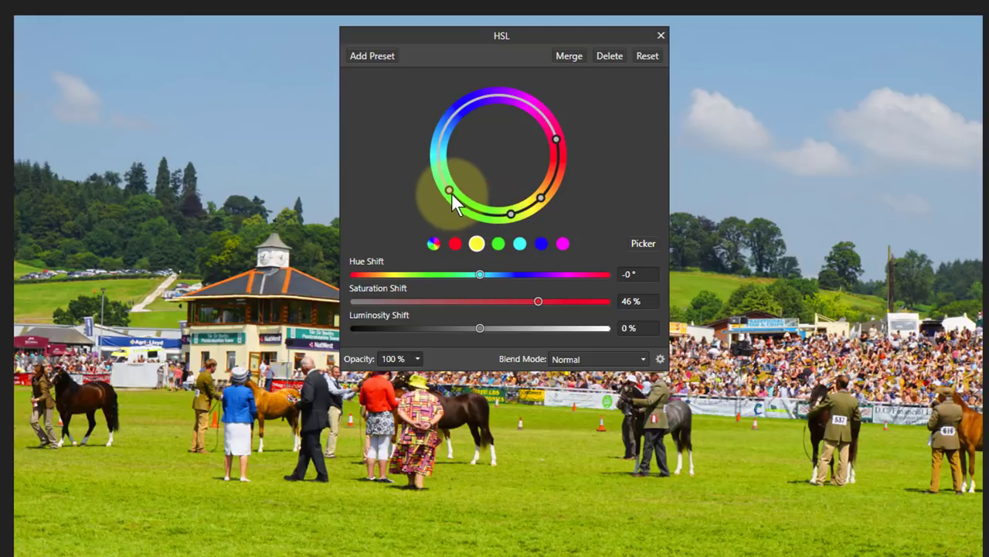
drag(452, 192, 465, 102)
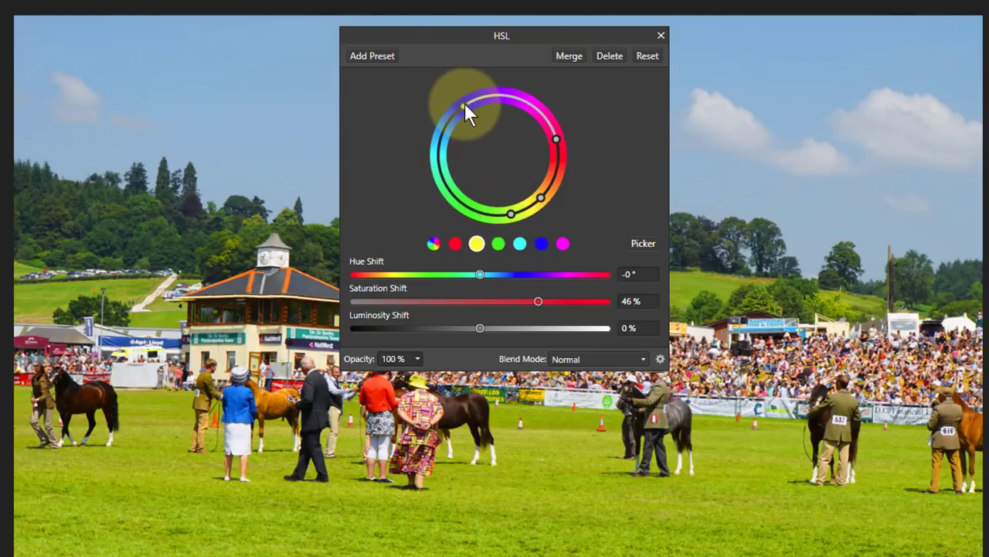
drag(508, 213, 433, 170)
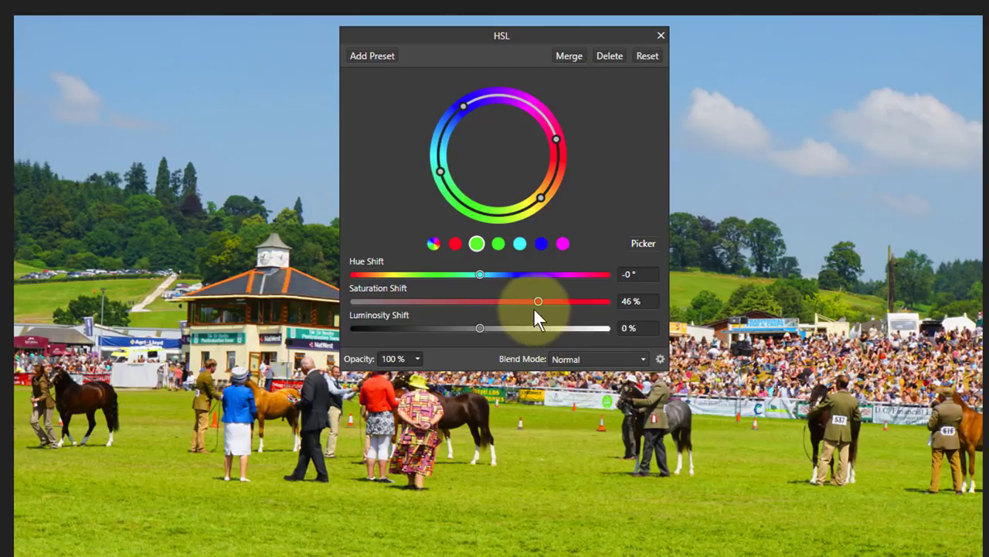
- Raise the yellow range's saturation to 100% and fine-tune the range's edges and position
drag(539, 302, 646, 300)
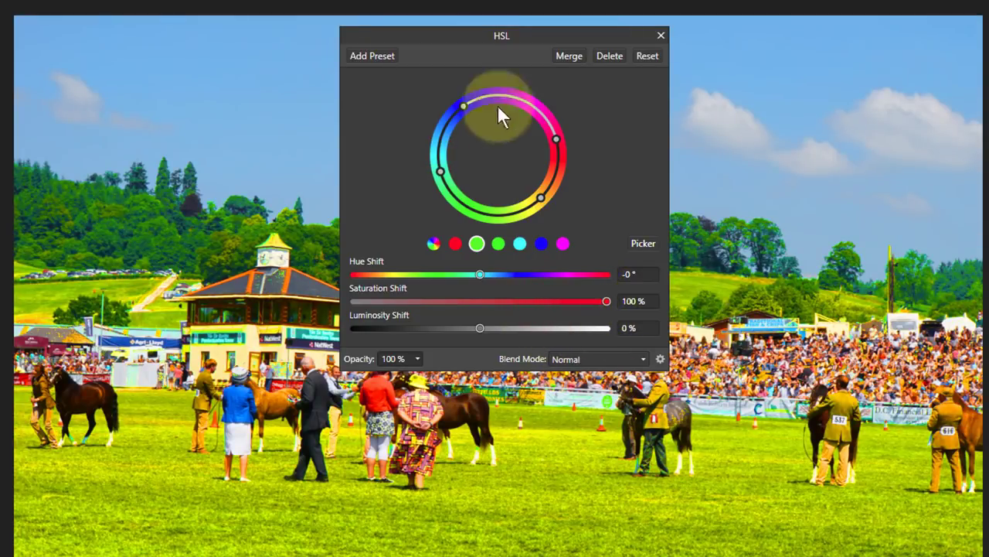
drag(440, 171, 499, 216)
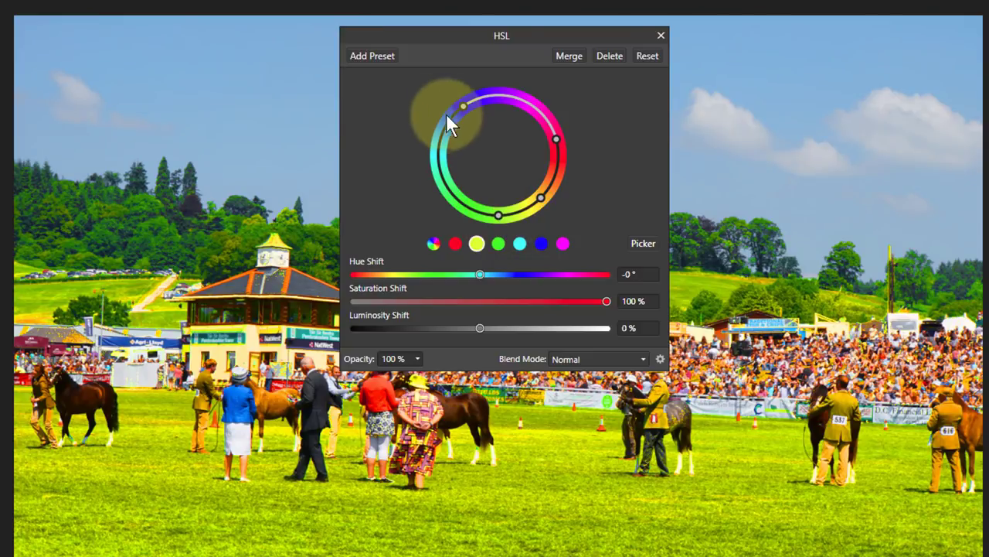
drag(462, 109, 460, 218)
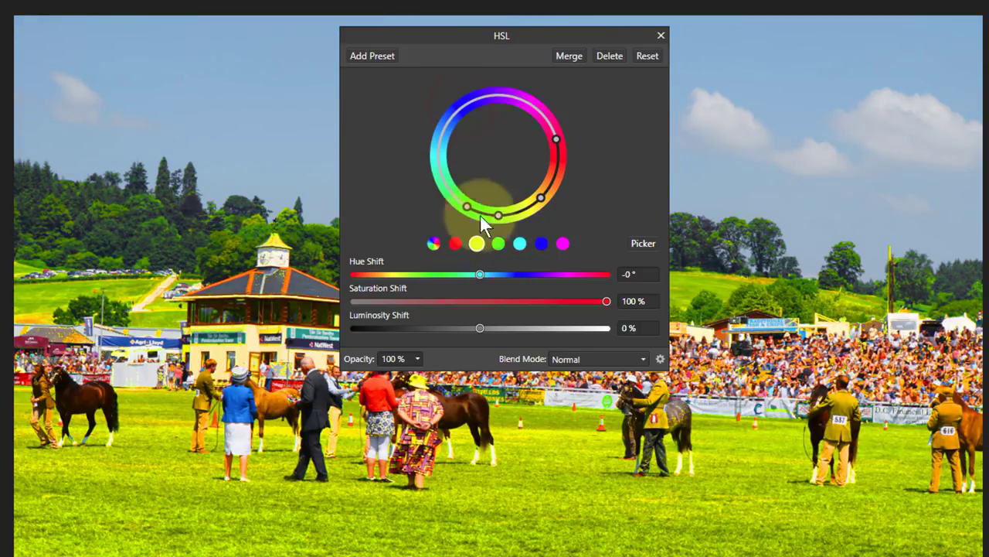
drag(561, 139, 560, 165)
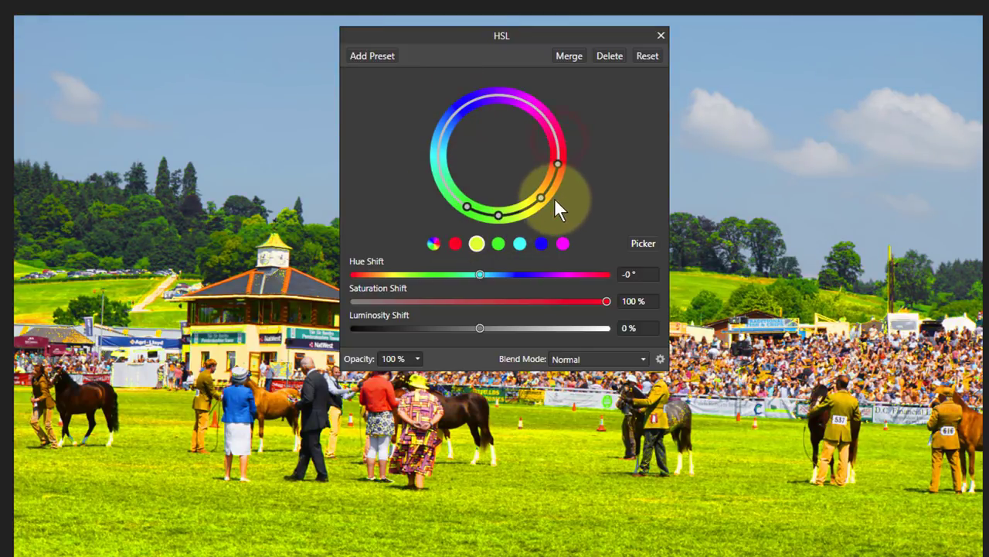
drag(506, 214, 543, 202)
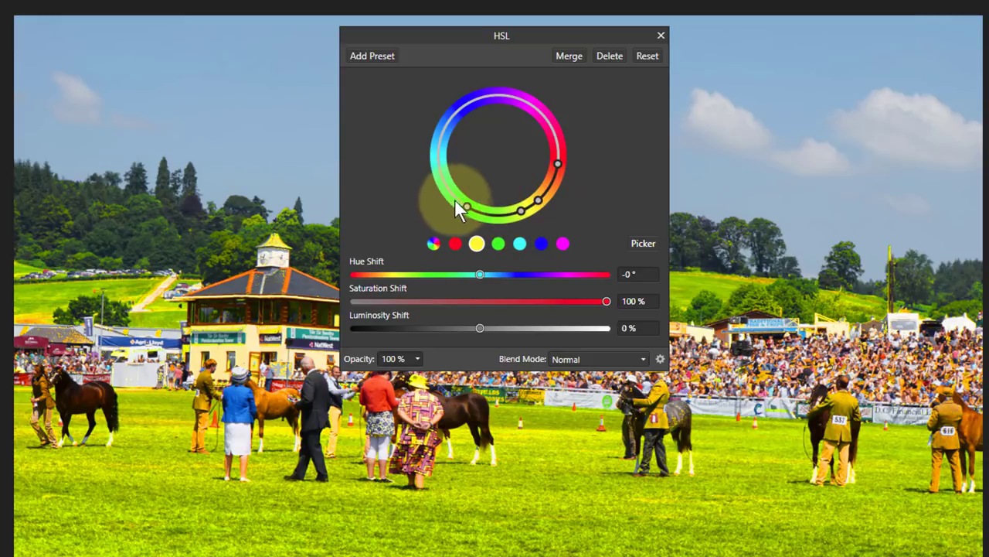
drag(467, 206, 488, 209)
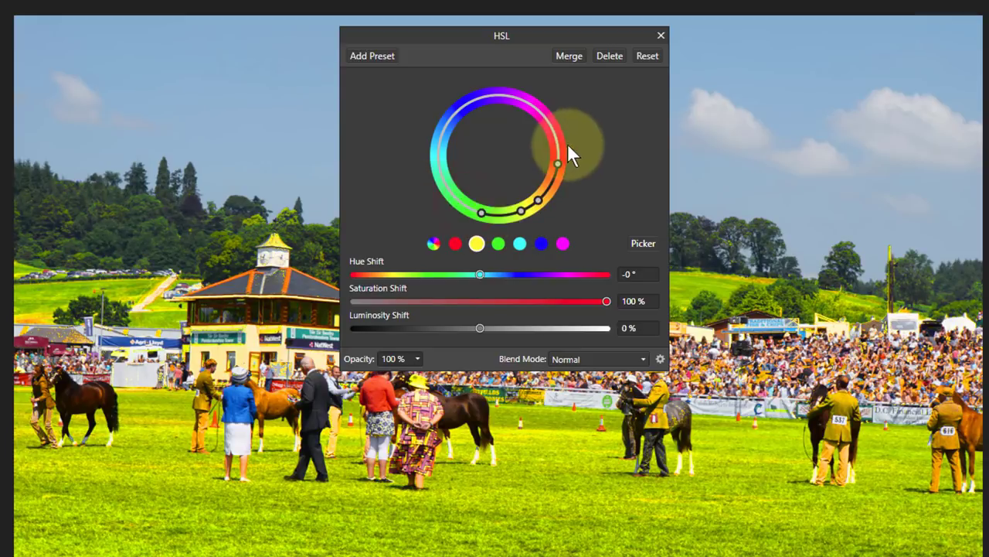
- Sample the blue sky with the Picker, adjust the blue range, and take saturation from -100% to about 1%
click(641, 243)
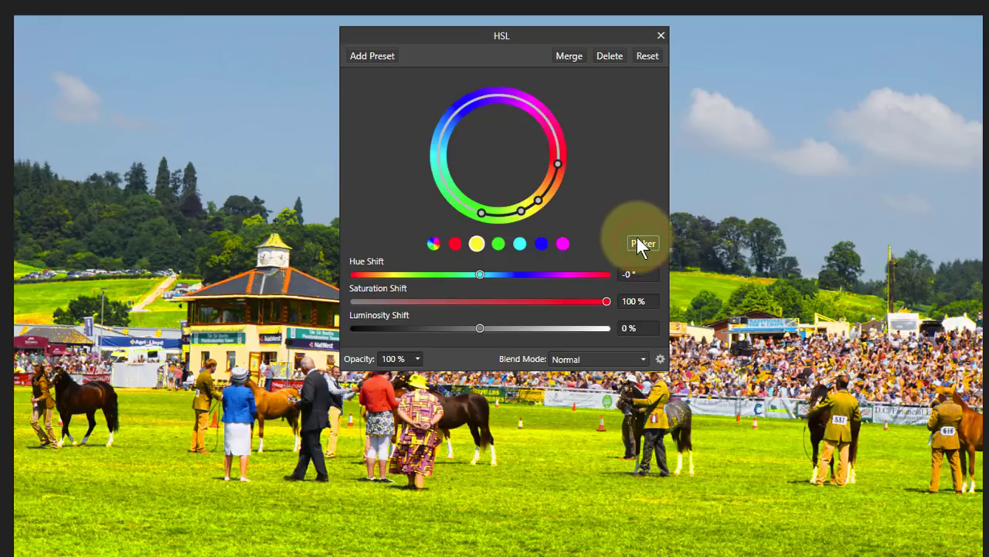
click(771, 70)
drag(470, 106, 438, 146)
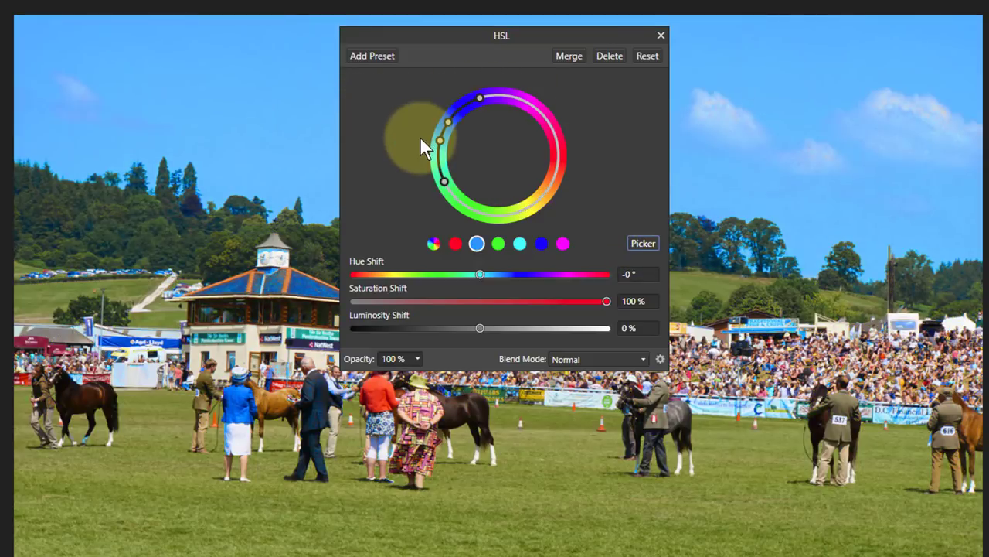
drag(606, 301, 324, 307)
mouse_move(464, 302)
mouse_down()
mouse_move(485, 324)
mouse_move(481, 311)
mouse_up()
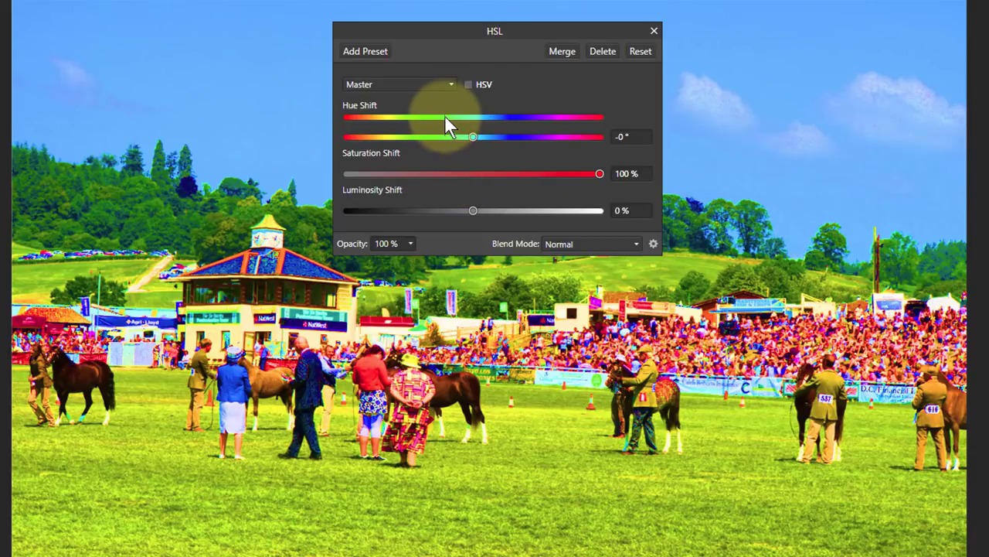
- Reset the horse photo's HSL adjustment to its defaults
click(641, 52)
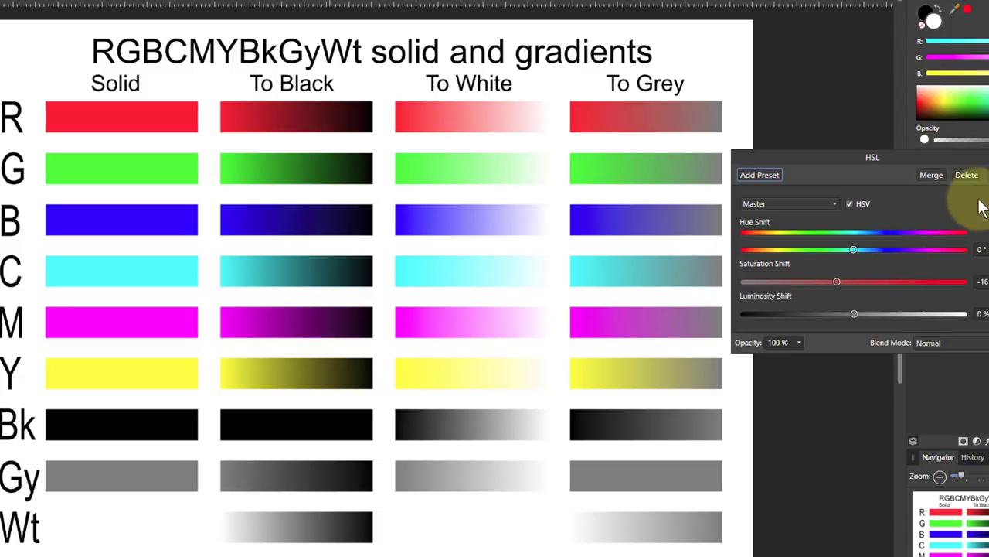
- Reset the chart's HSL adjustment and try small saturation shifts down and up
click(983, 176)
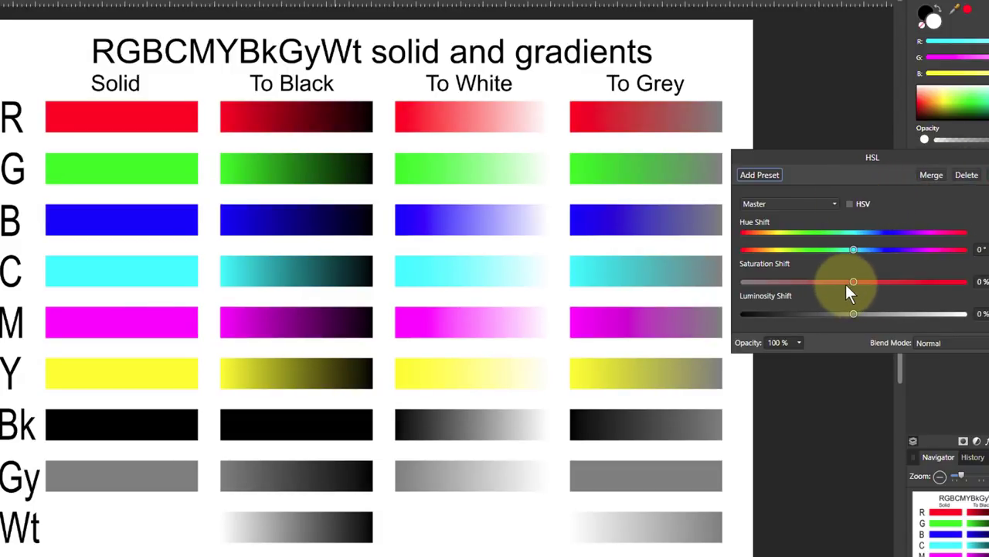
mouse_move(855, 282)
mouse_down()
mouse_move(714, 295)
mouse_move(855, 299)
mouse_up()
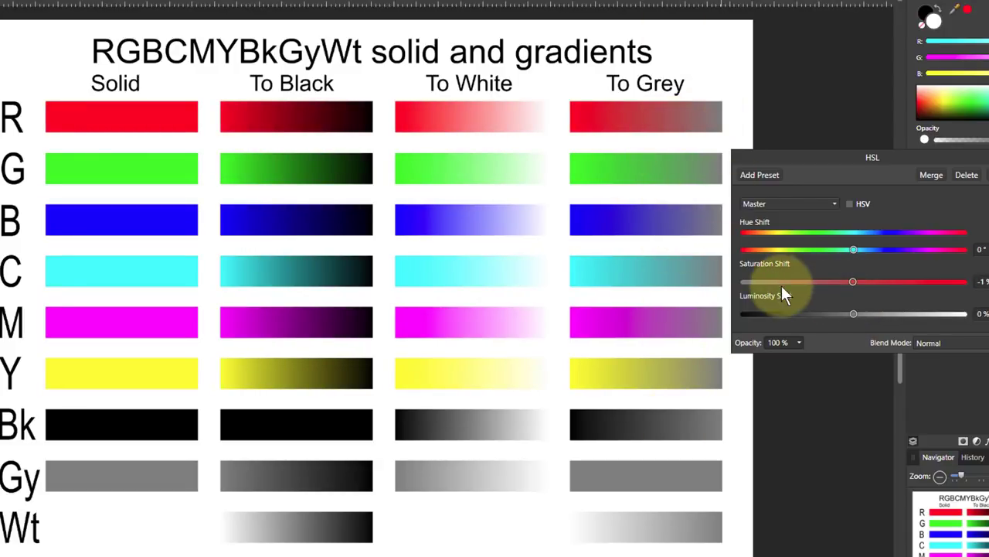
drag(860, 283, 853, 301)
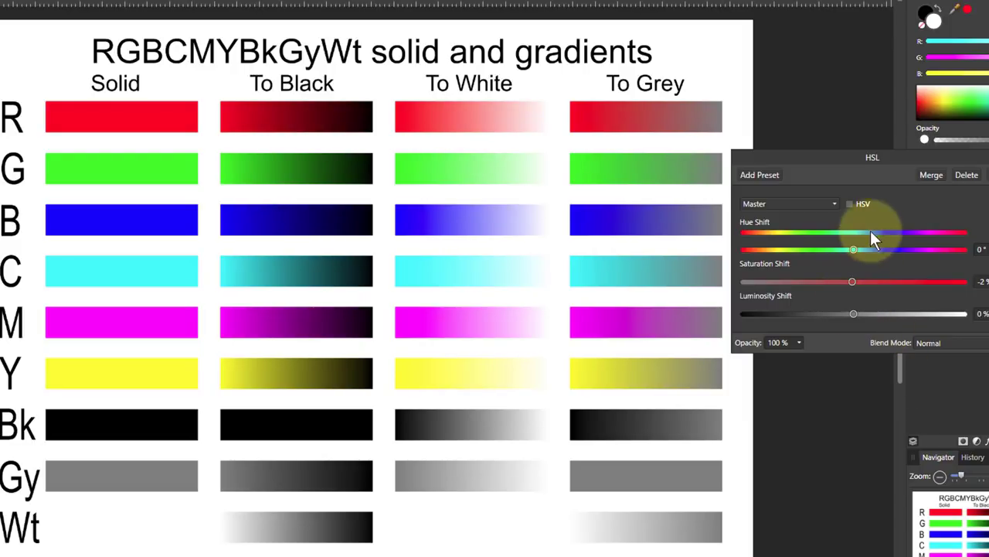
- Enable HSV and drag Saturation Shift from a boost down to -100%, whitening the colour bars
click(851, 205)
drag(853, 282, 914, 282)
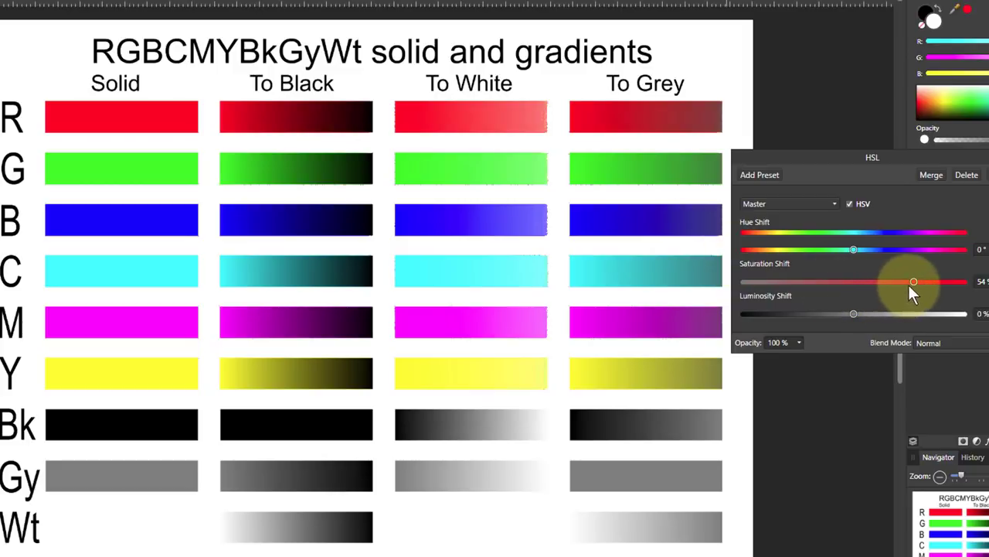
drag(917, 281, 714, 287)
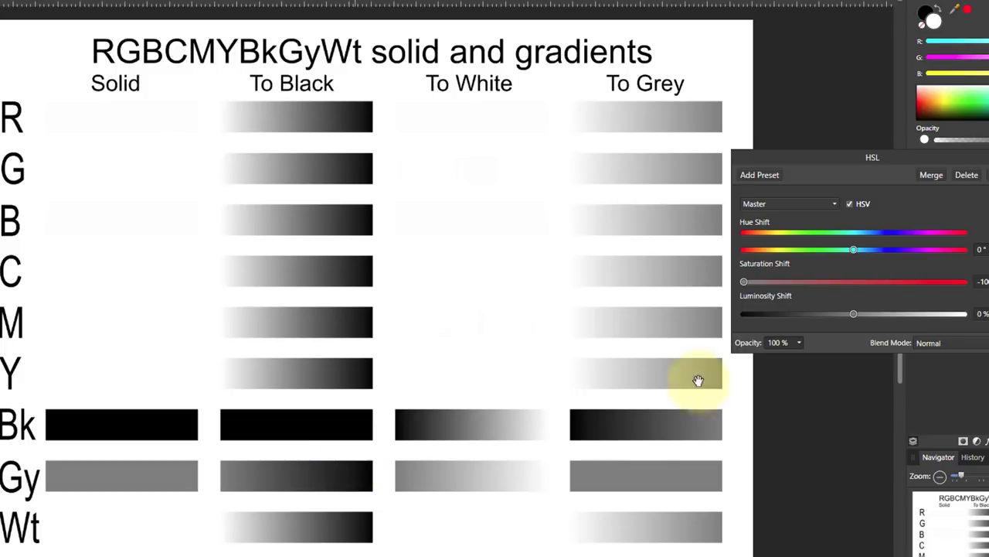
- Compare the chart greying without HSV, bring saturation back near 2%, and re-enable HSV
click(849, 203)
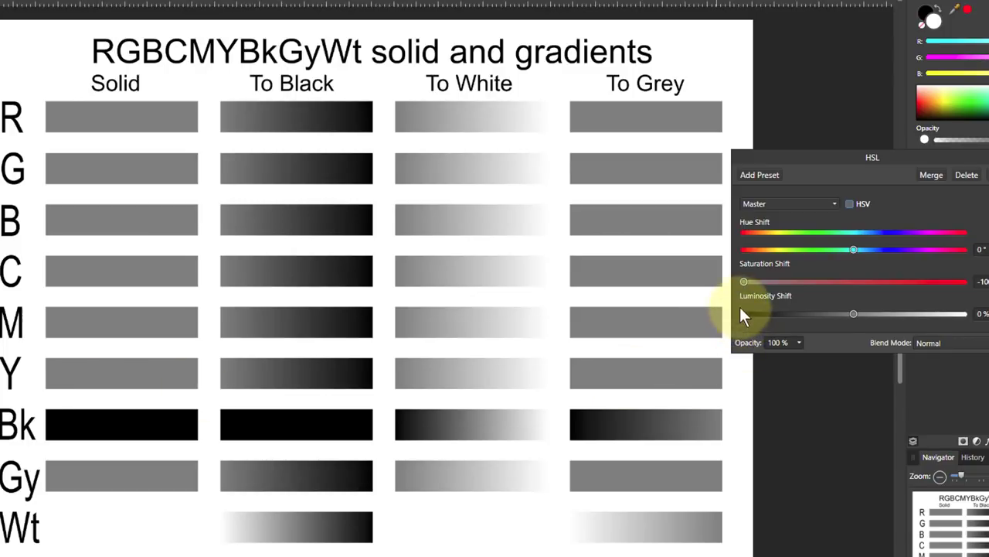
drag(744, 282, 857, 297)
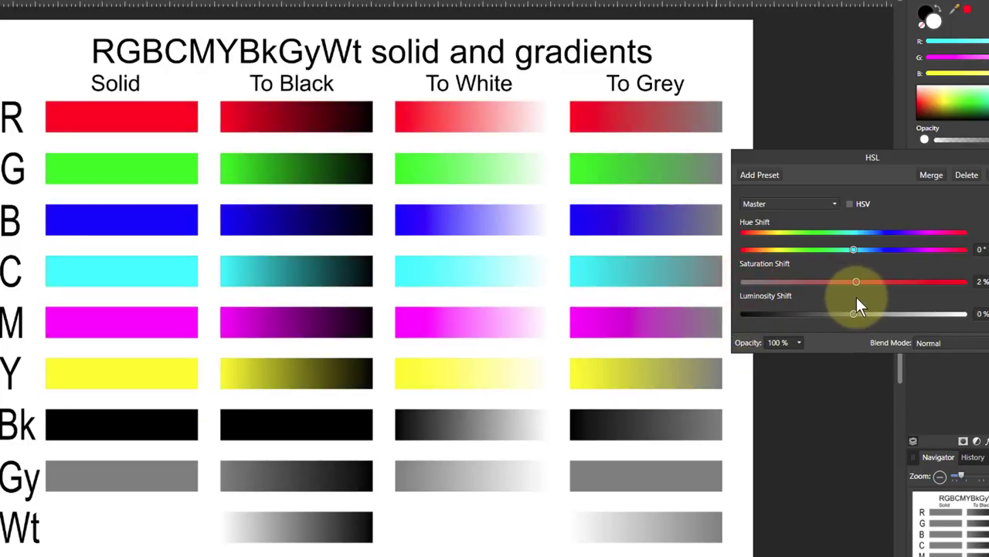
click(849, 203)
- Push Luminosity Shift to 100%, compare with HSV off, then reset all sliders to 0%
drag(854, 316, 970, 320)
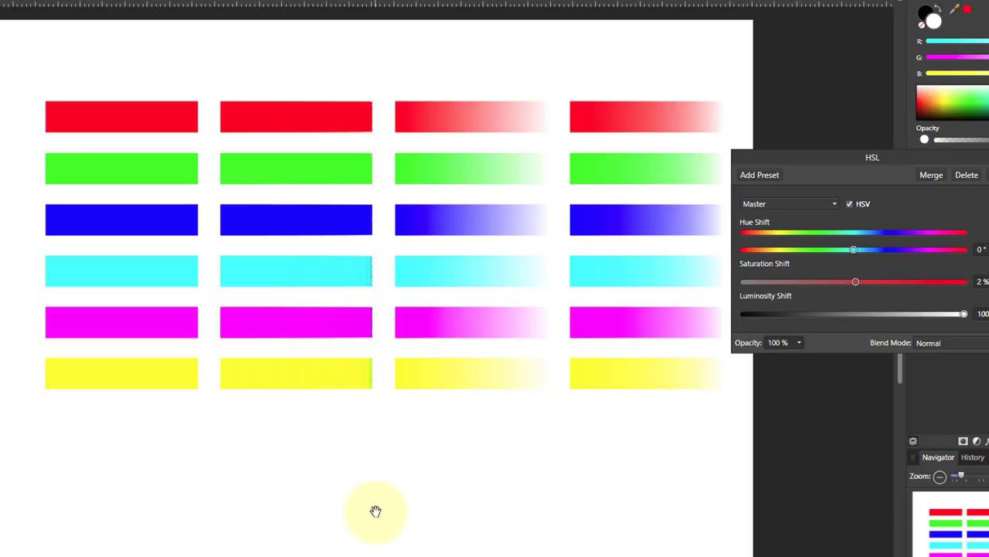
click(849, 203)
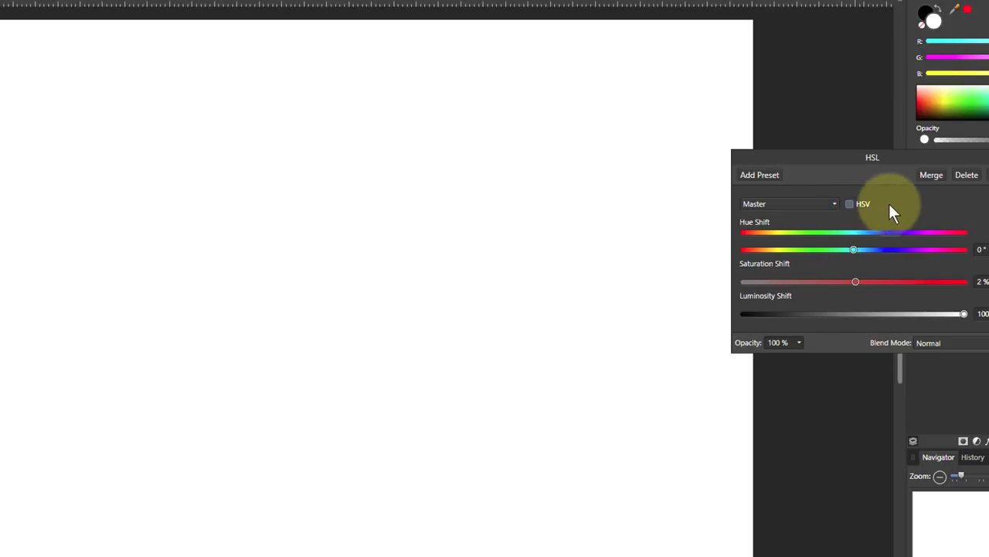
click(983, 174)
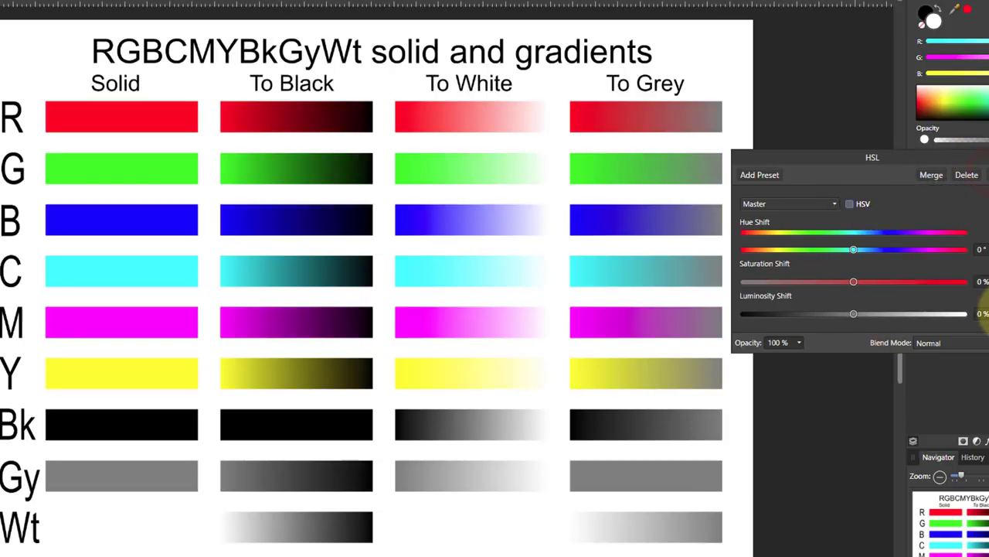